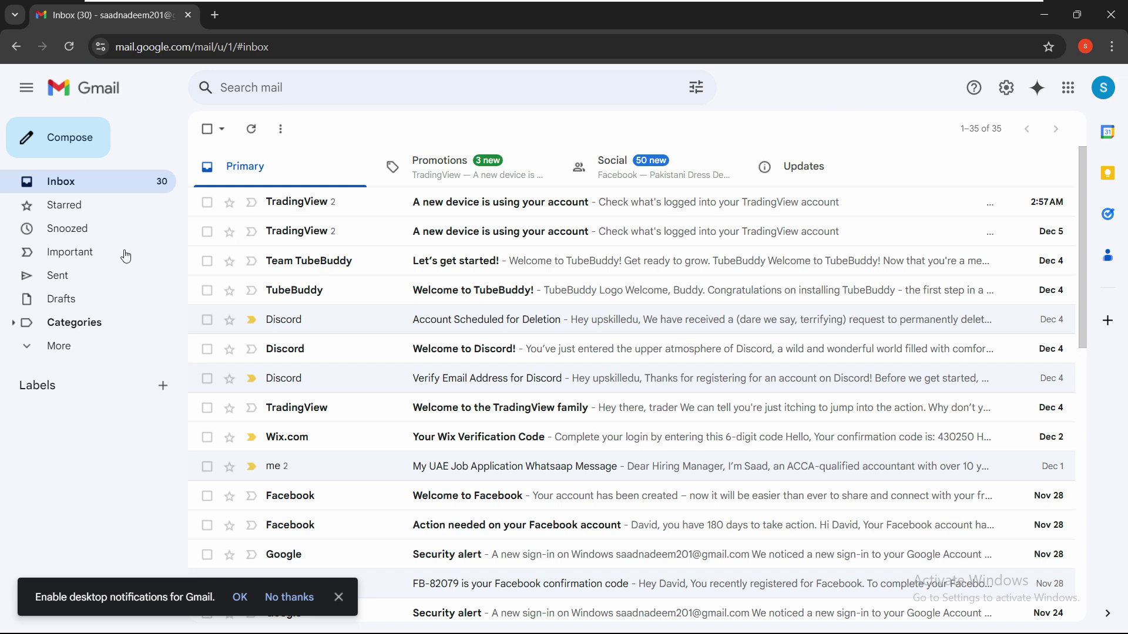
Step: Expand the full list of mail folders, check the Spam folder and return to the inbox
left_click(32, 352)
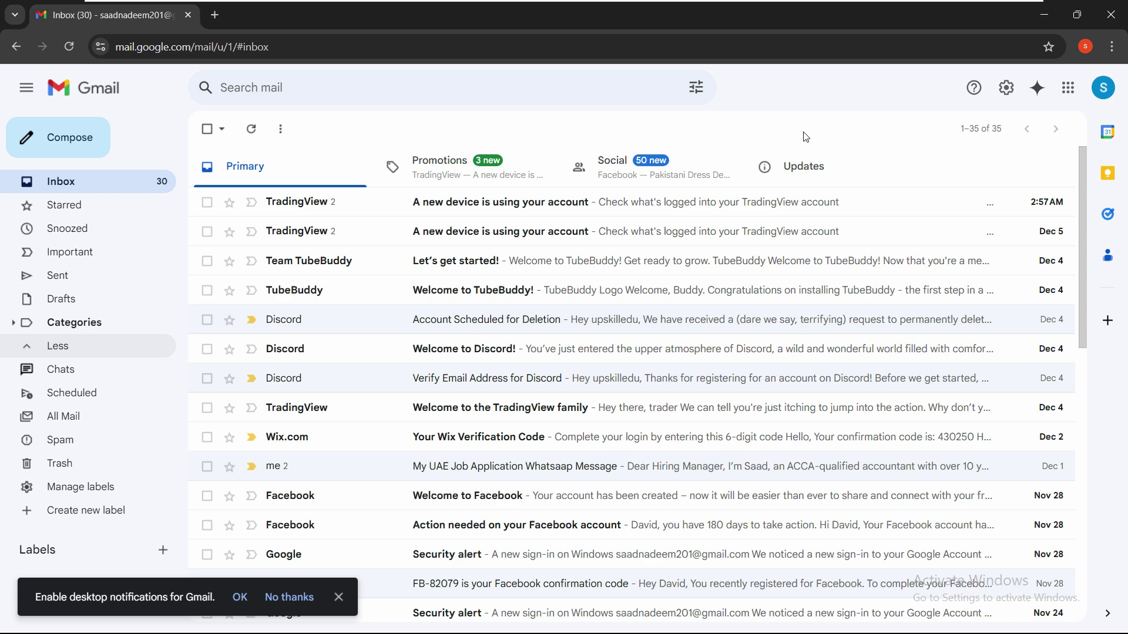
left_click(91, 182)
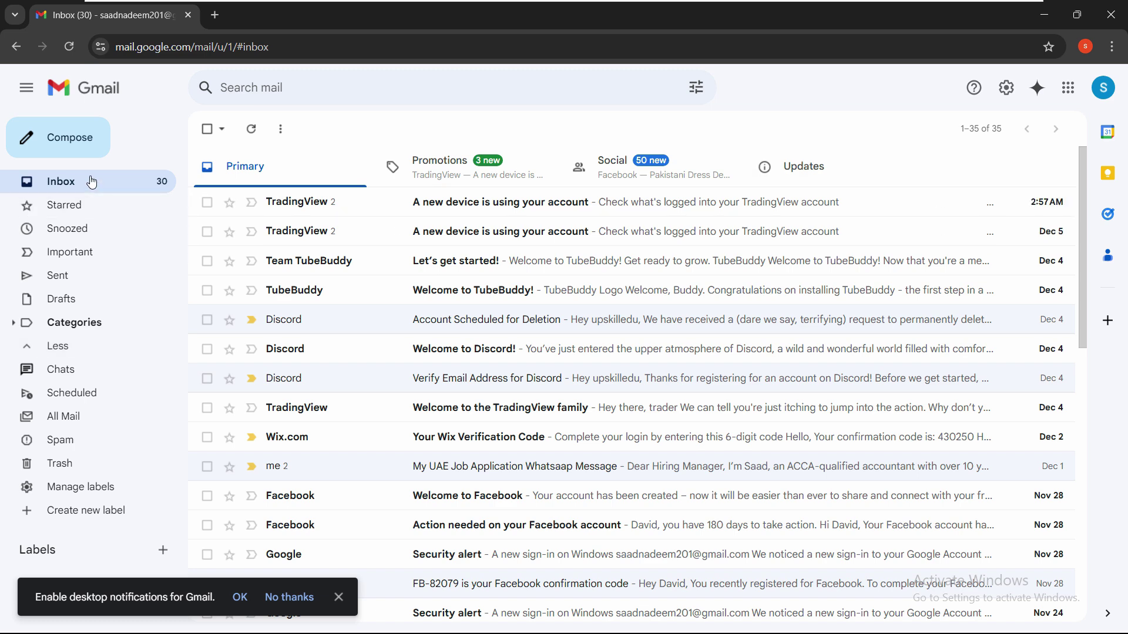
left_click(33, 348)
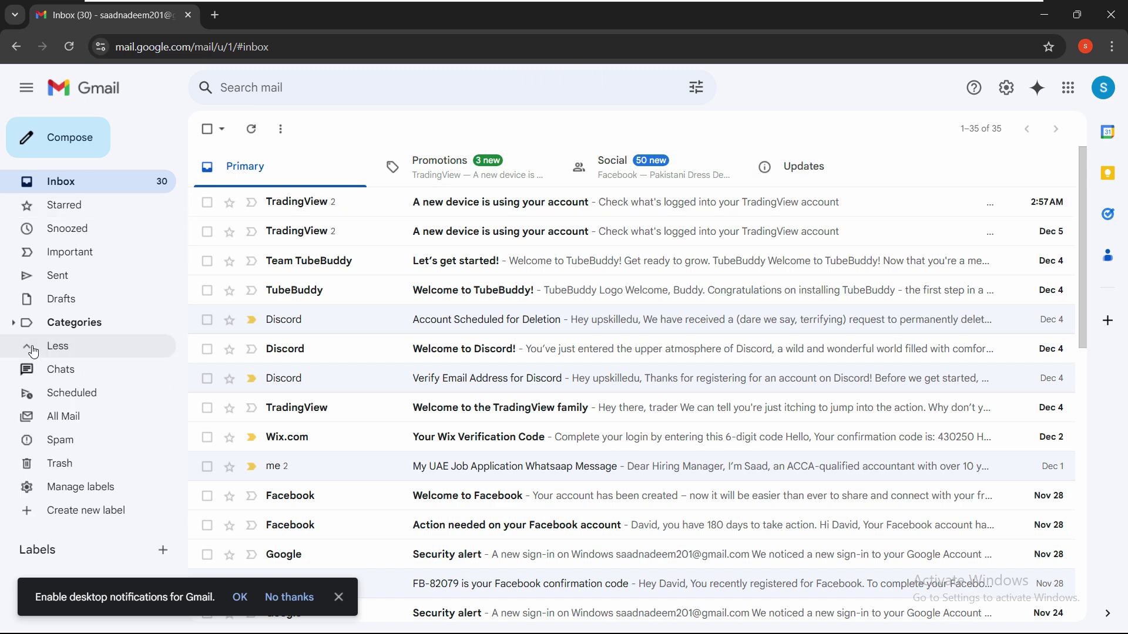
left_click(51, 449)
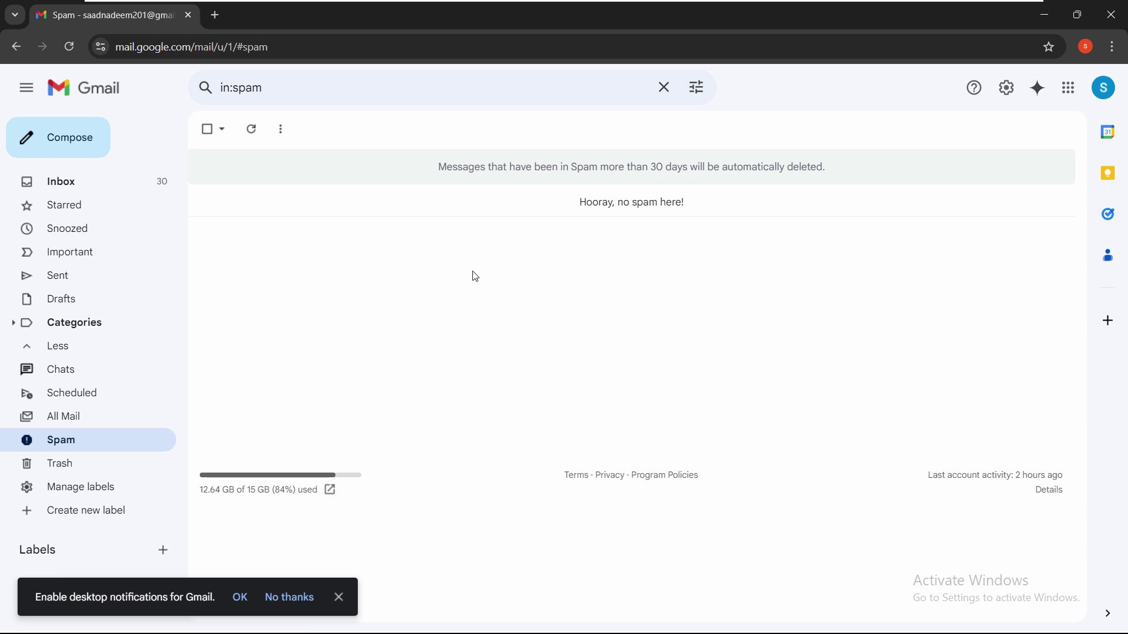
left_click(137, 189)
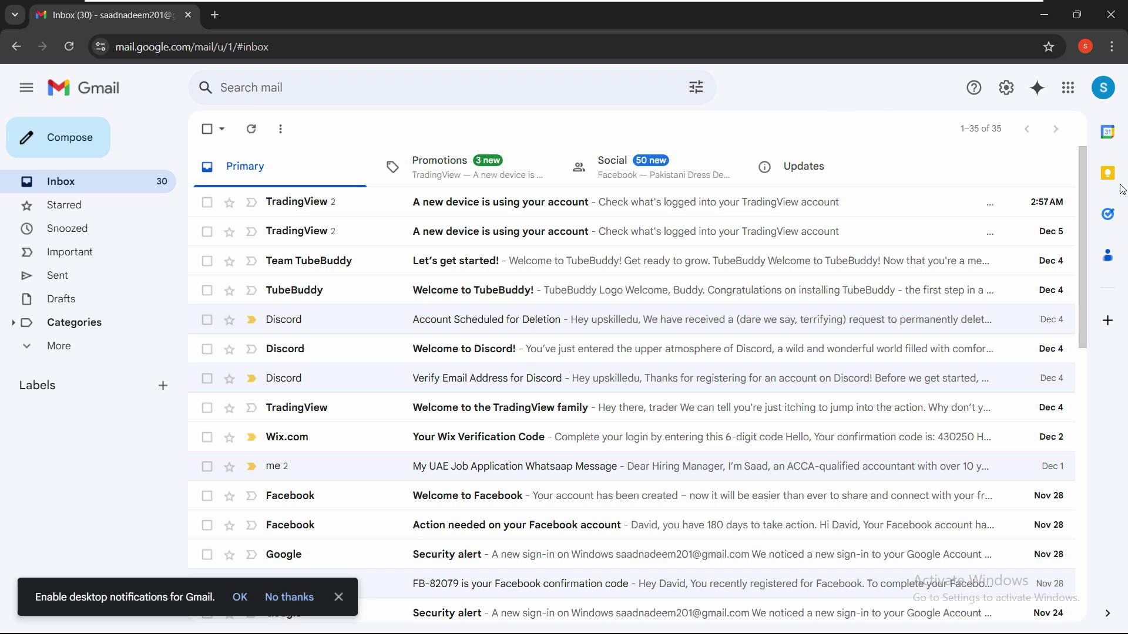
Step: Open Google Drive from Gmail and view the files stored in My Drive
left_click(1074, 95)
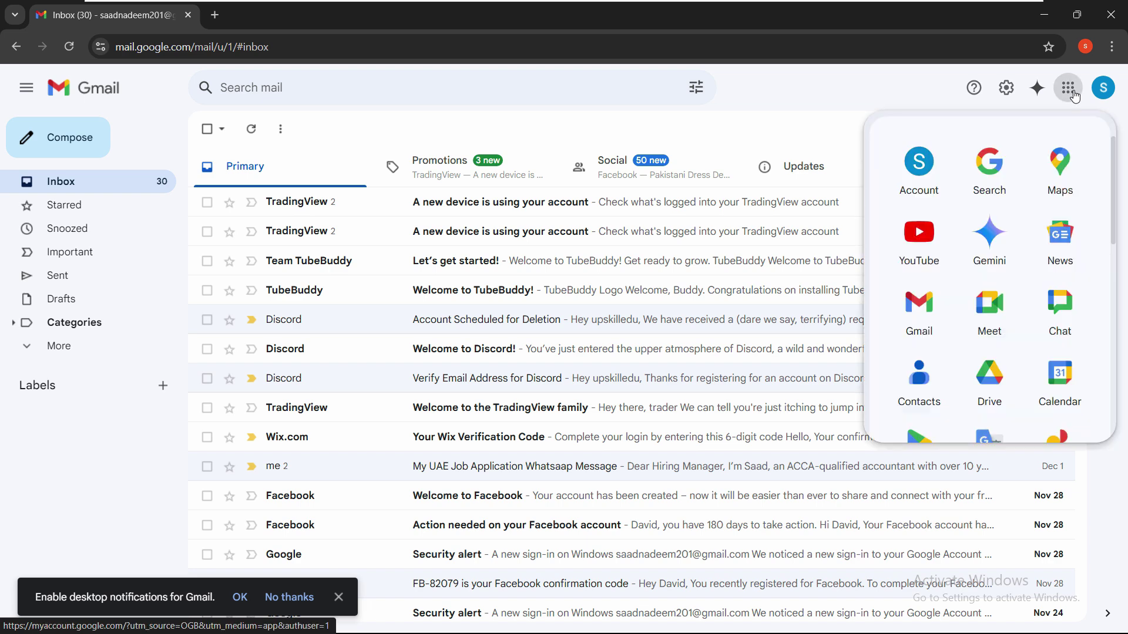
left_click(999, 376)
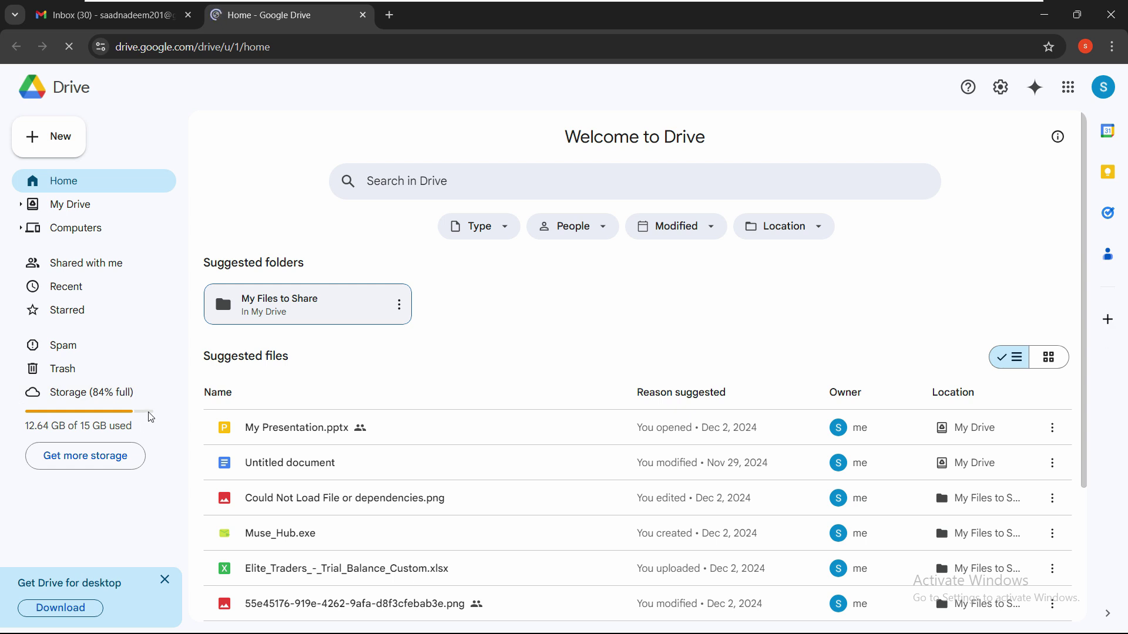
left_click(74, 210)
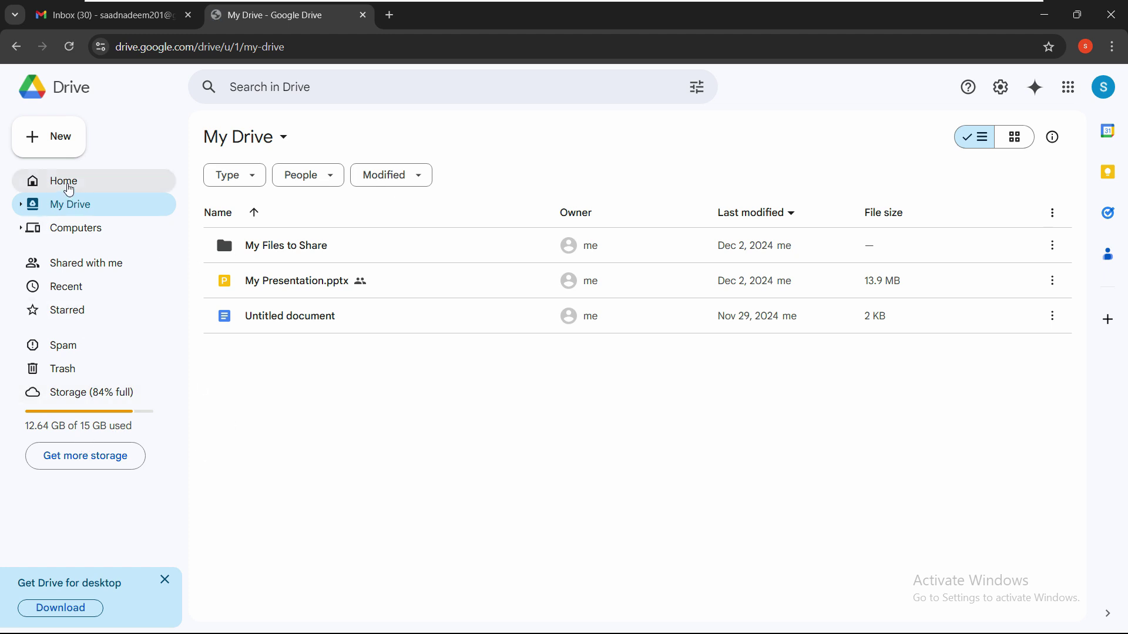
Step: Move My Presentation.pptx from the suggested files on Drive's Home page to the trash
left_click(69, 190)
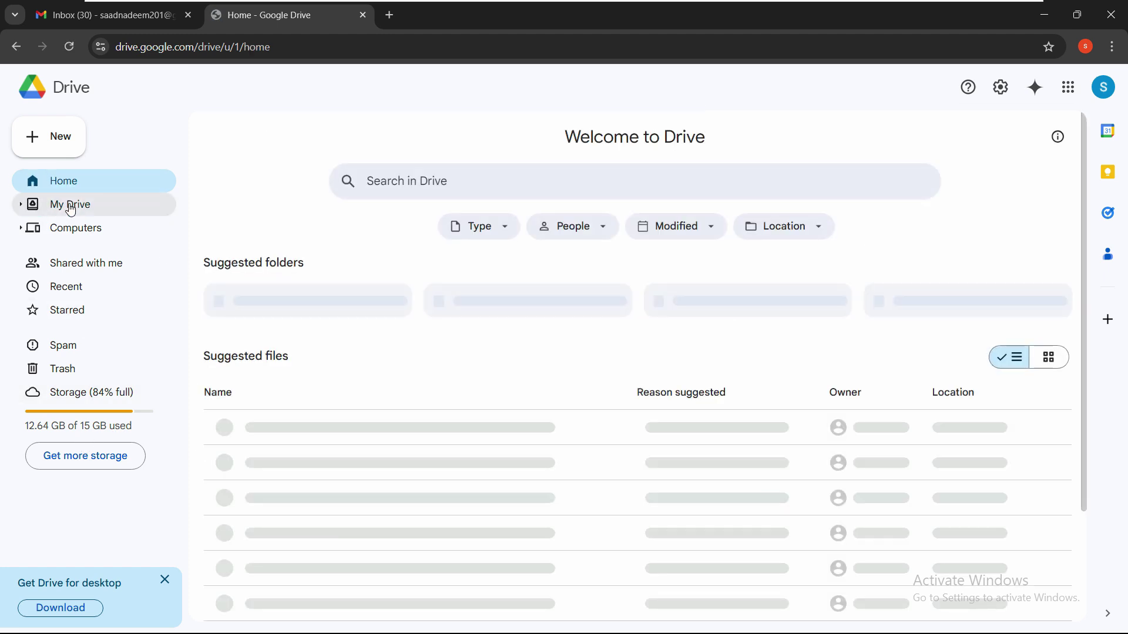
left_click(1051, 431)
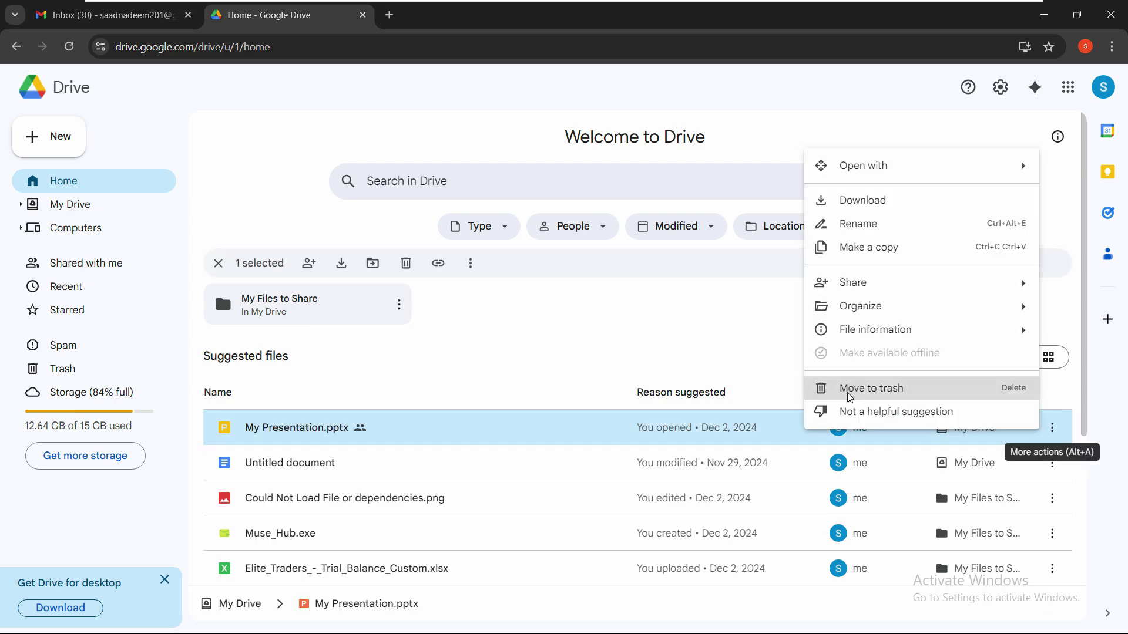
left_click(852, 396)
Step: Open the My Files to Share folder in My Drive
left_click(60, 213)
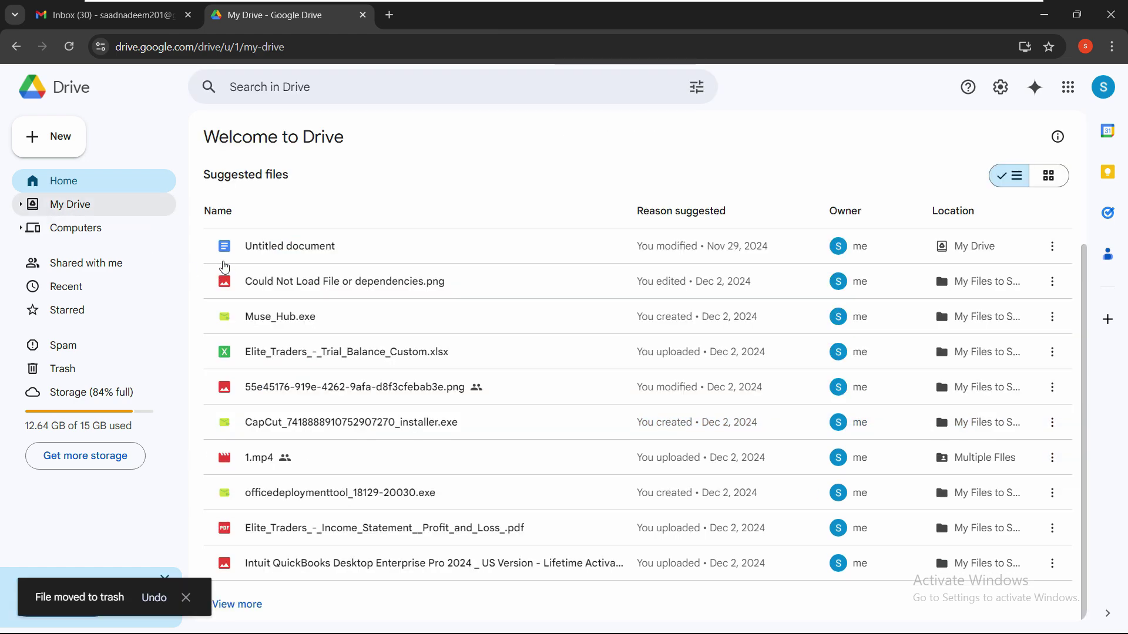
left_click(282, 254)
double_click(282, 254)
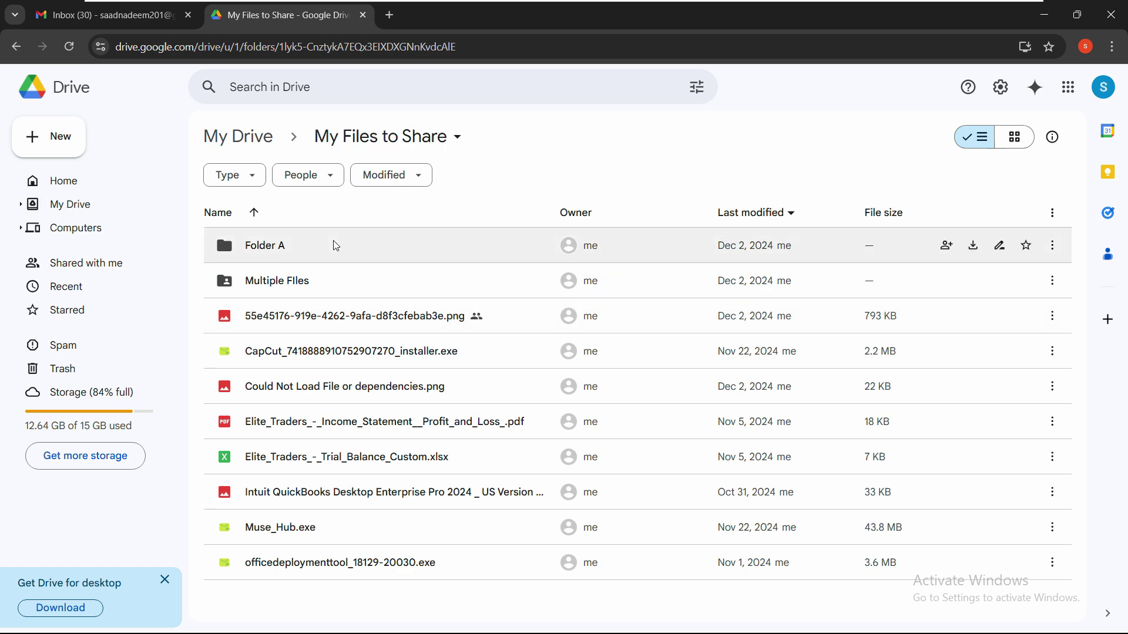
Step: Select Folder A, the 55e45176 PNG, Could Not Load File or dependencies.png, the Income Statement PDF and the Intuit QuickBooks image together
left_click(332, 245)
left_click(324, 314, "ctrl")
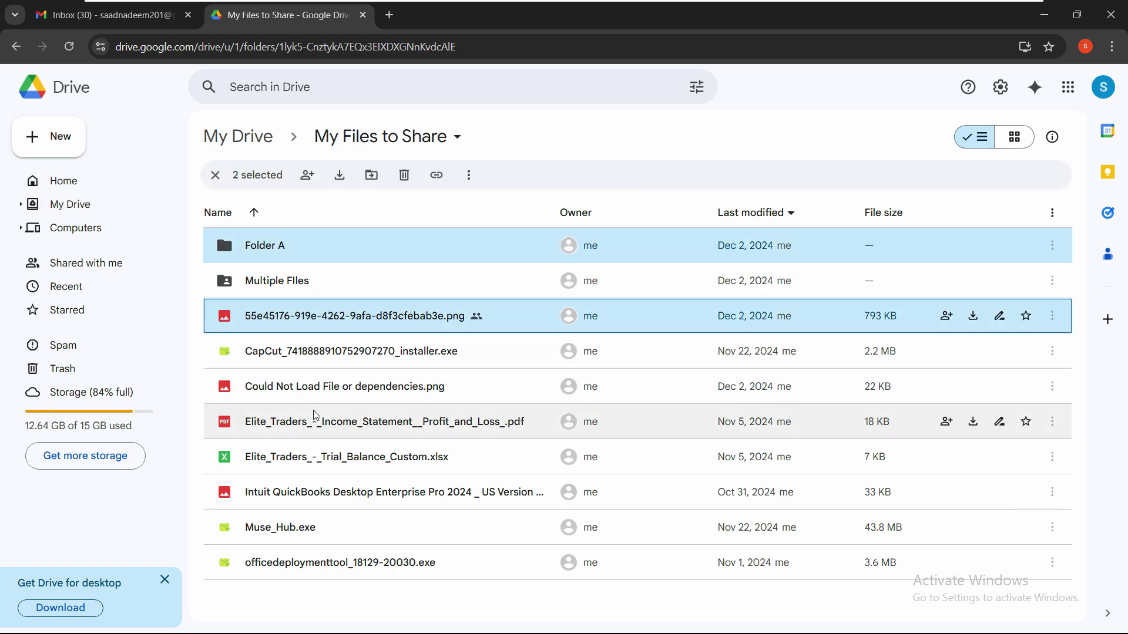
left_click(316, 389, "ctrl")
left_click(324, 433, "ctrl")
left_click(334, 507, "ctrl")
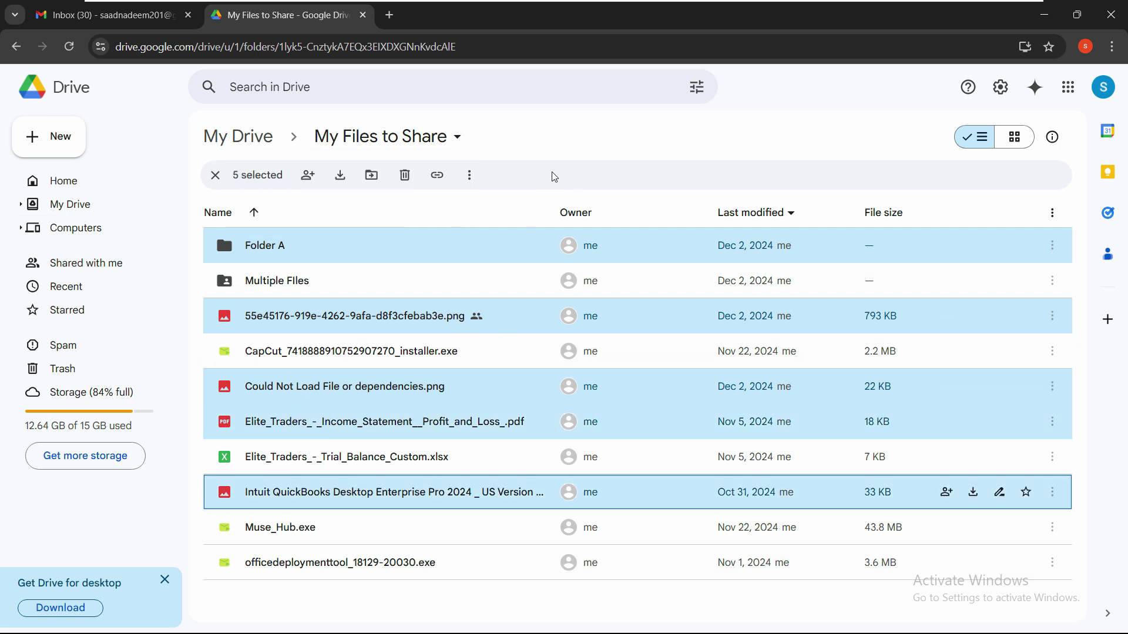
Step: Switch back to Gmail and look through the messages in the Primary inbox
key("ctrl+Tab")
scroll(540, 477, "up", 10)
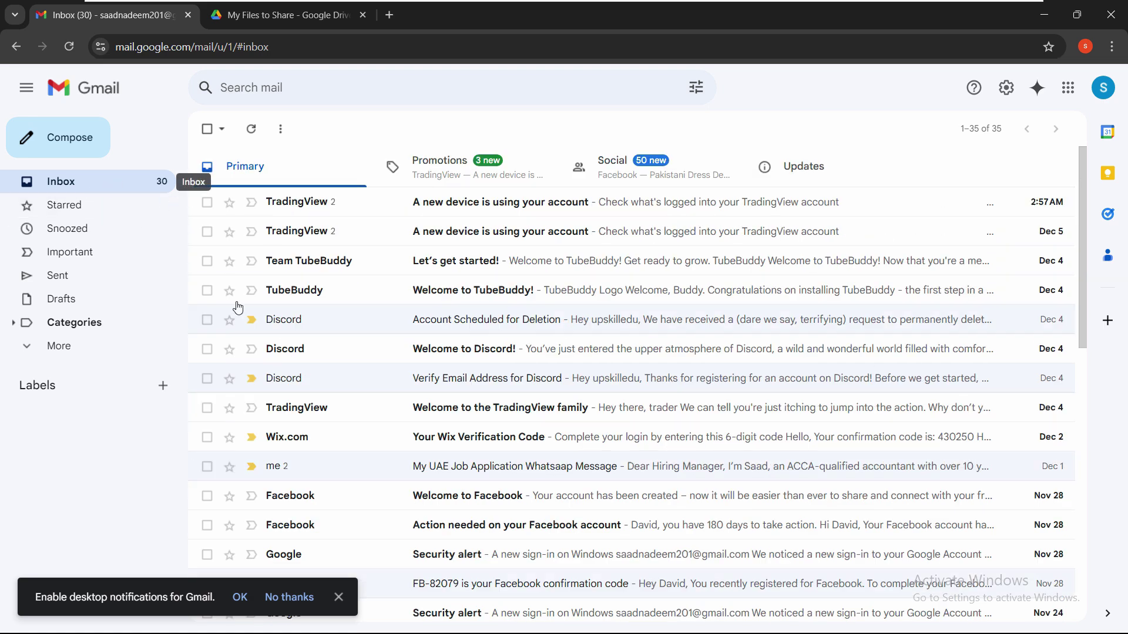
scroll(495, 304, "down", 10)
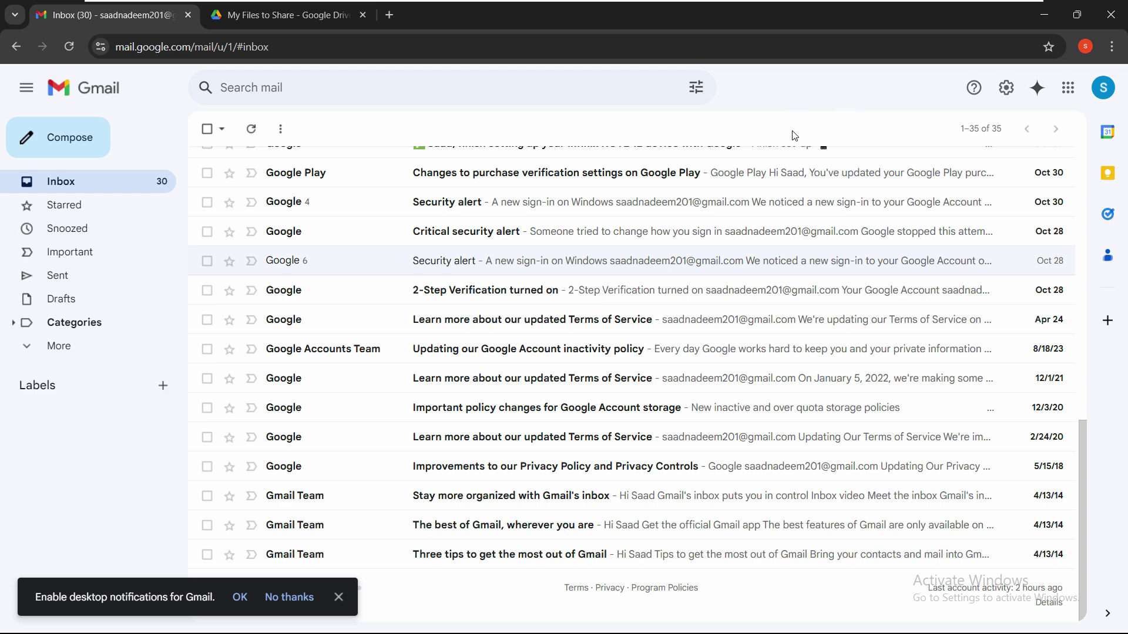
scroll(756, 358, "up", 10)
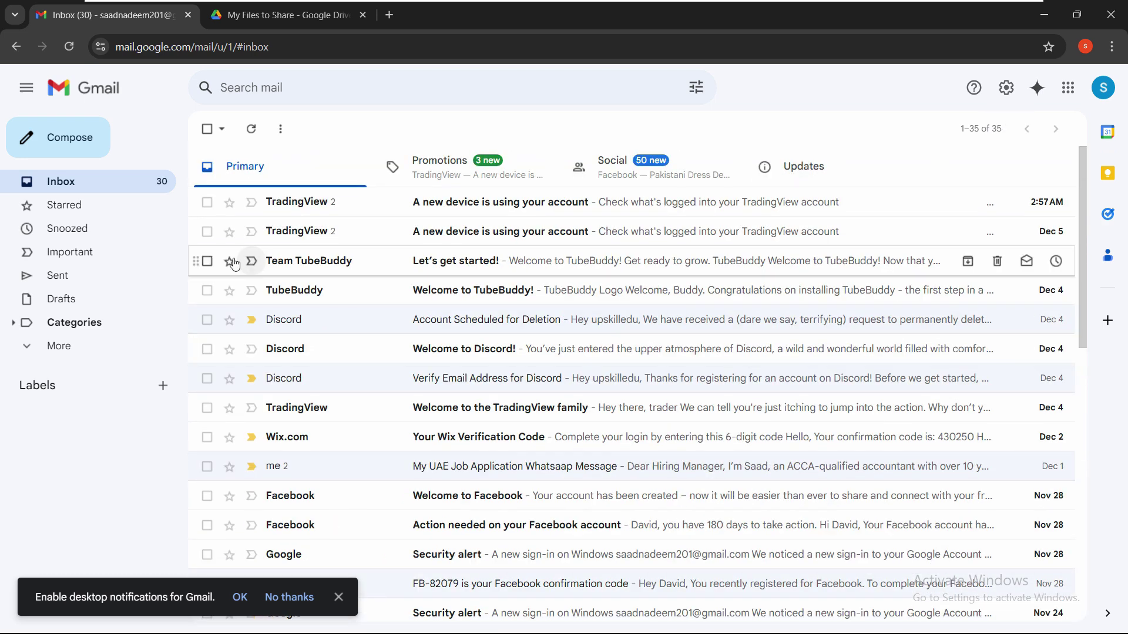
left_click(87, 184)
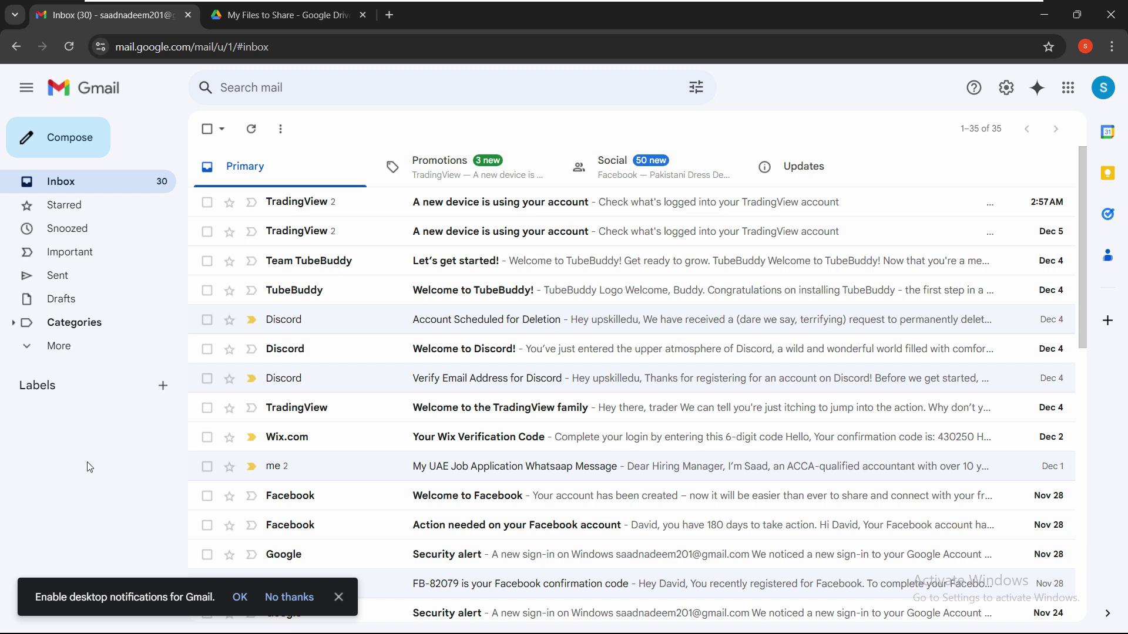
Step: Open the full Gmail settings and check the filters and blocked addresses
left_click(1011, 96)
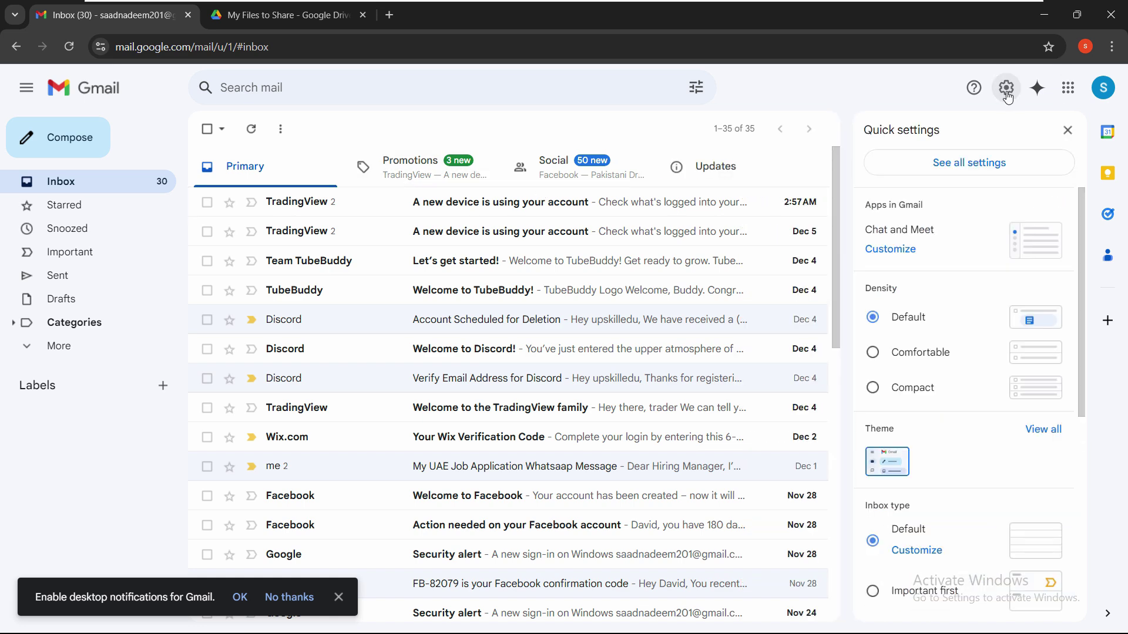
left_click(972, 164)
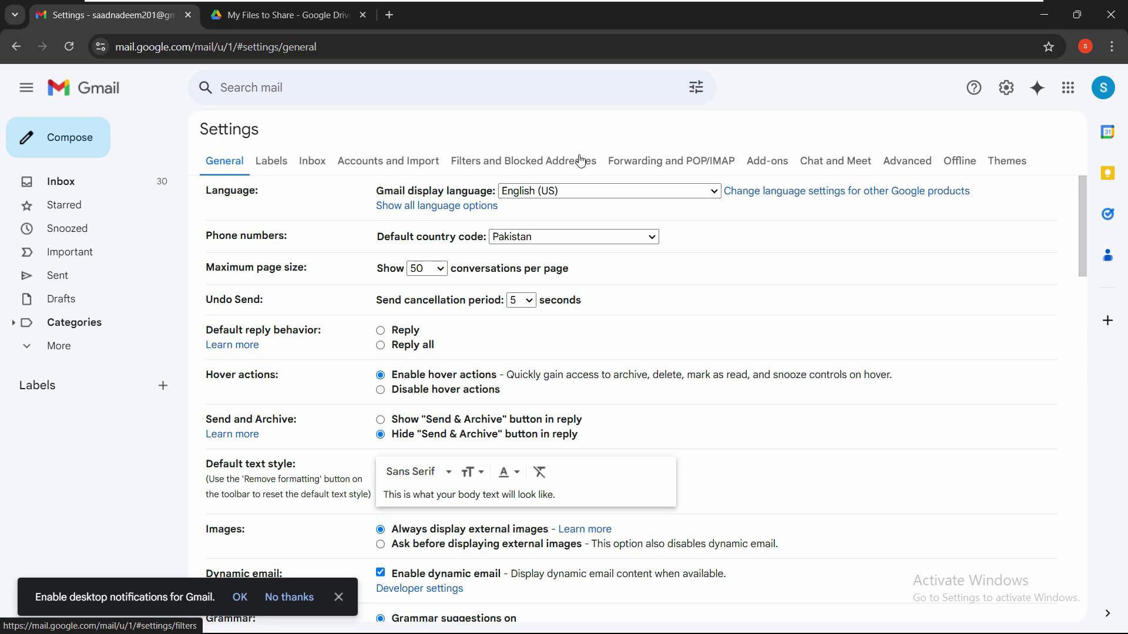
left_click(518, 170)
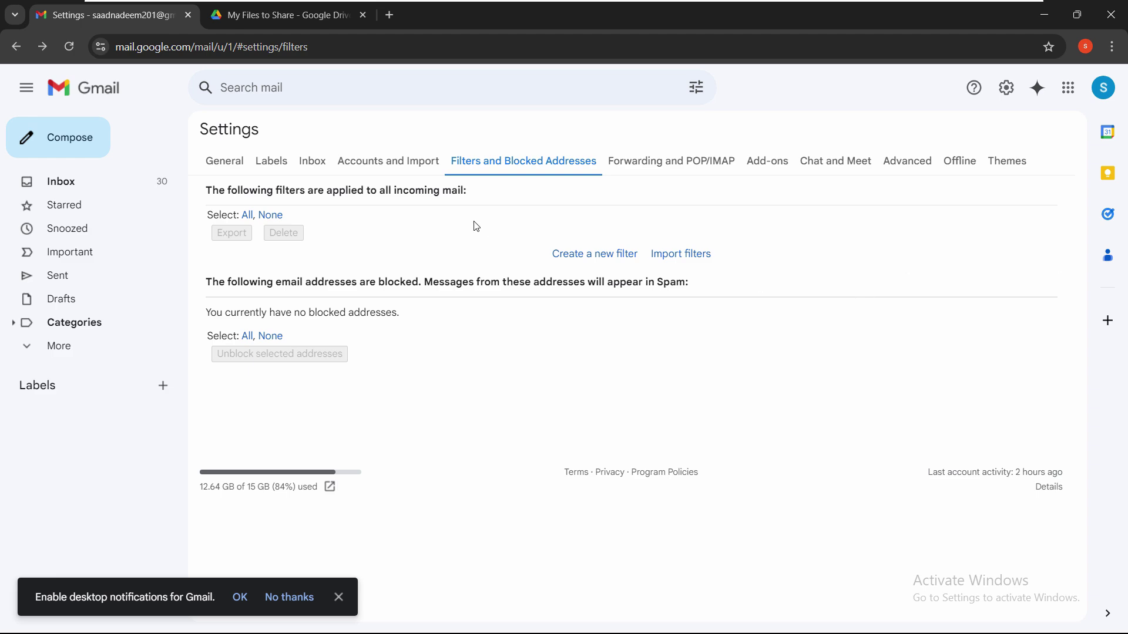
Step: Remove the unverified forwarding address from the forwarding settings and confirm its removal
left_click(669, 165)
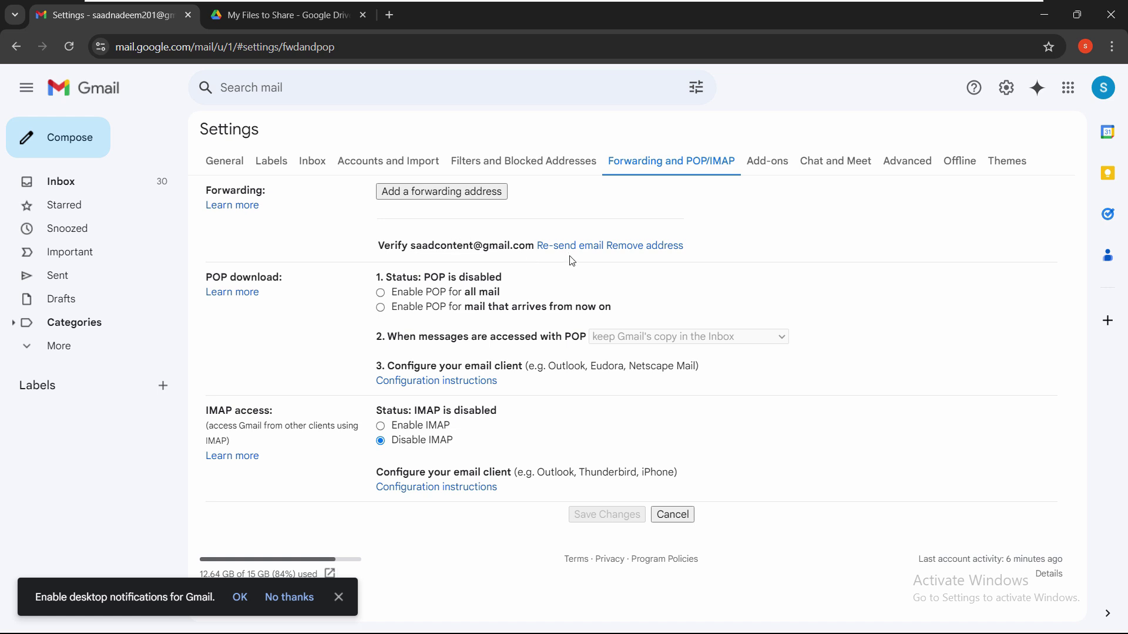
left_click(651, 247)
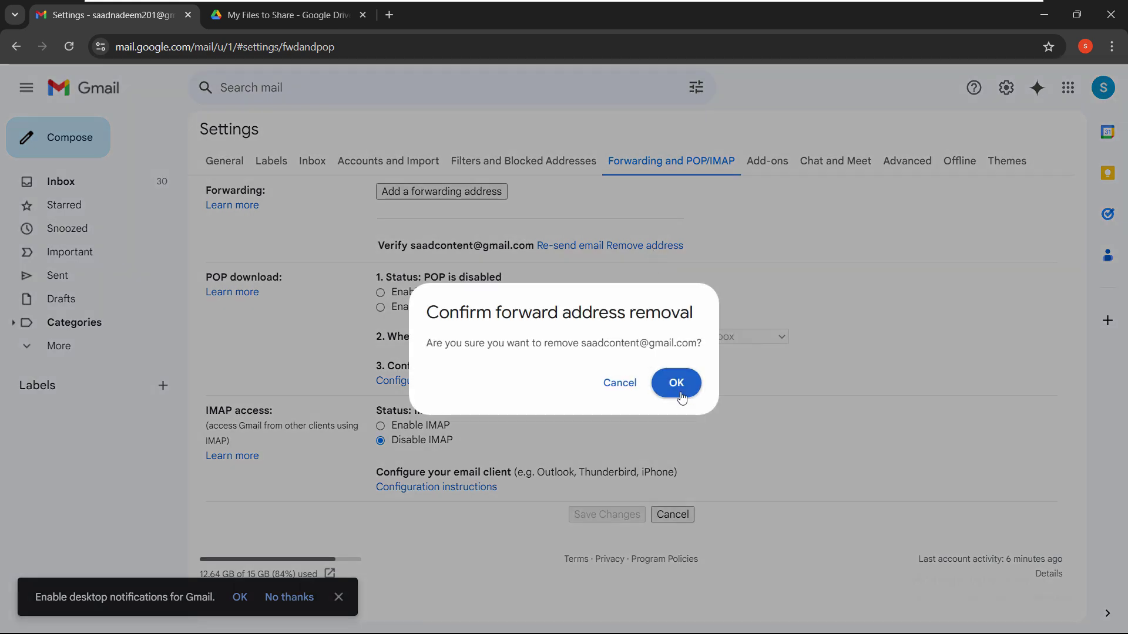
left_click(681, 397)
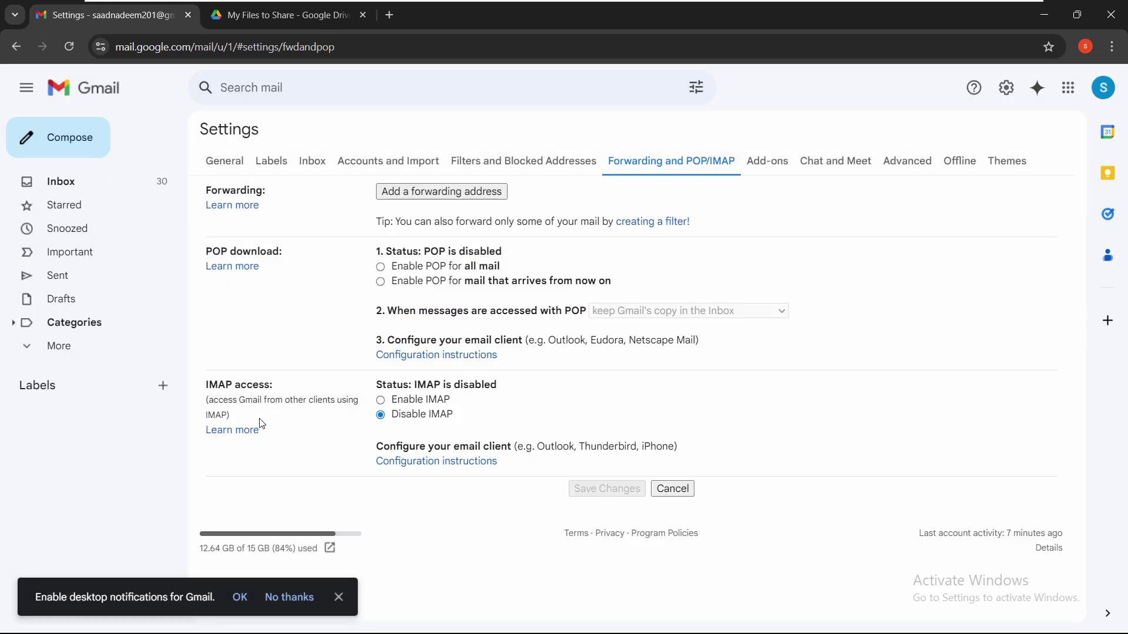
Step: Enable IMAP access for the account and save the changed settings
left_click(381, 400)
scroll(423, 414, "down", 3)
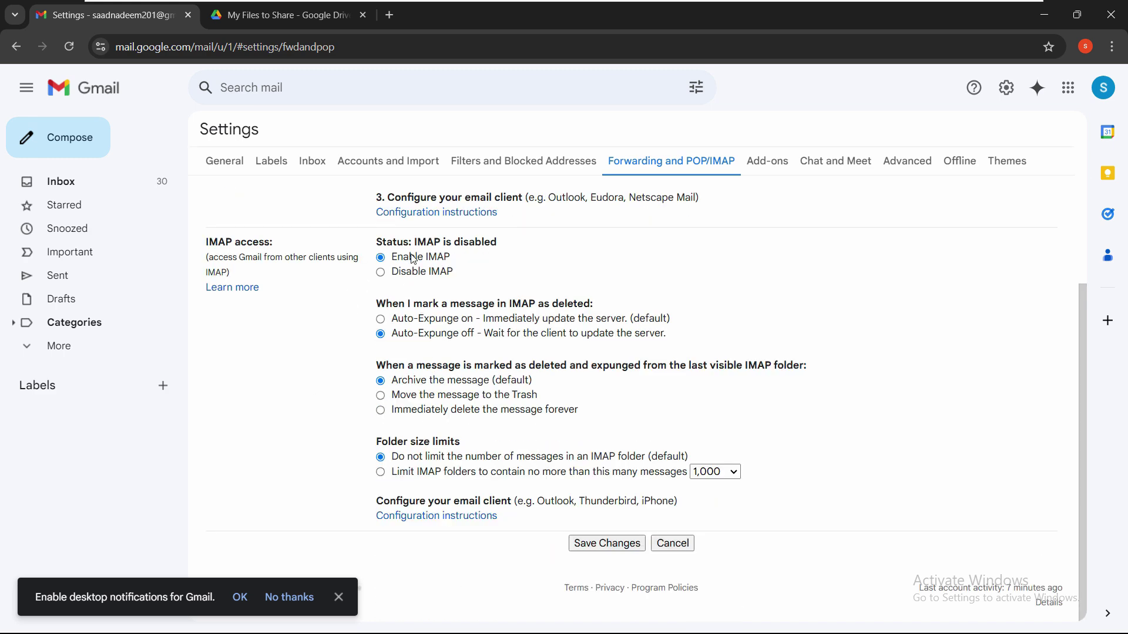
scroll(1080, 340, "up", 1)
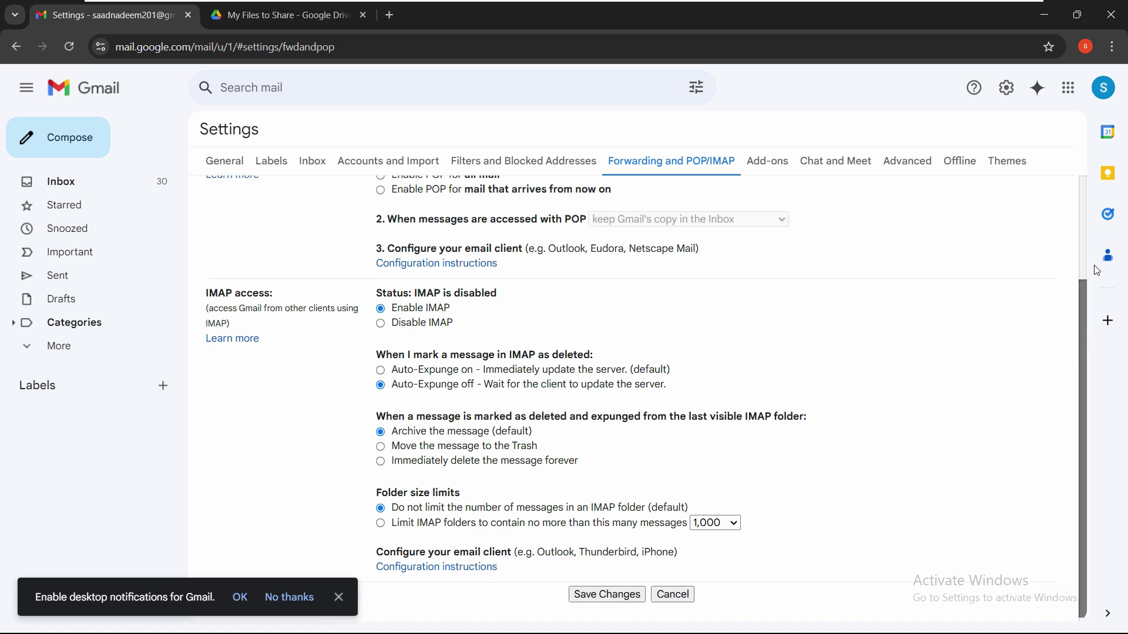
left_click_drag(1096, 271, 1052, 481)
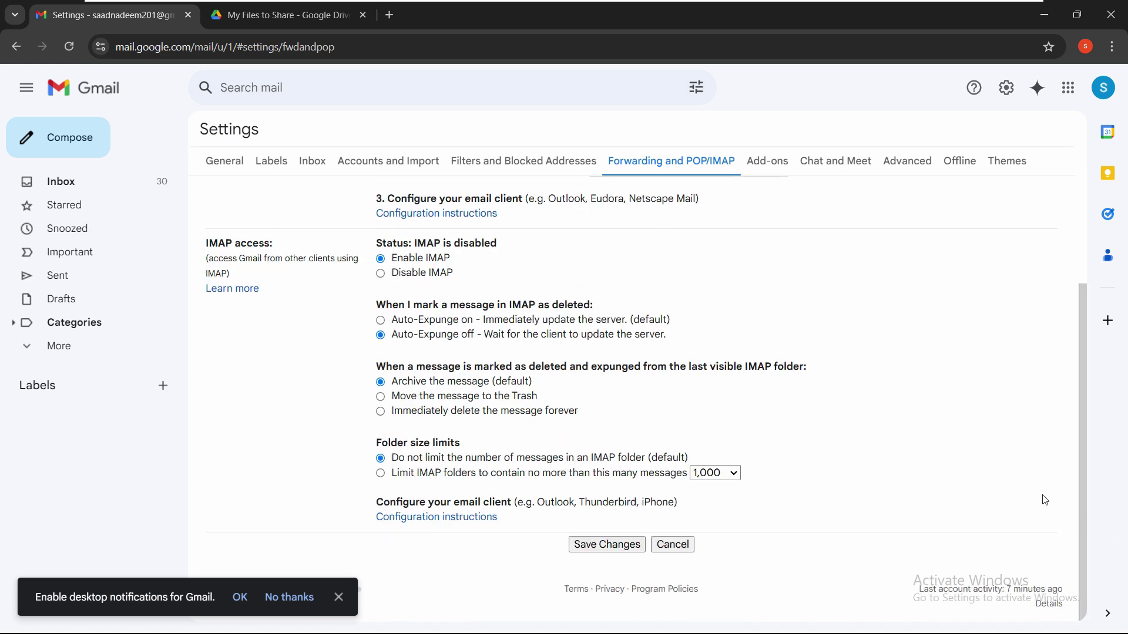
left_click(616, 544)
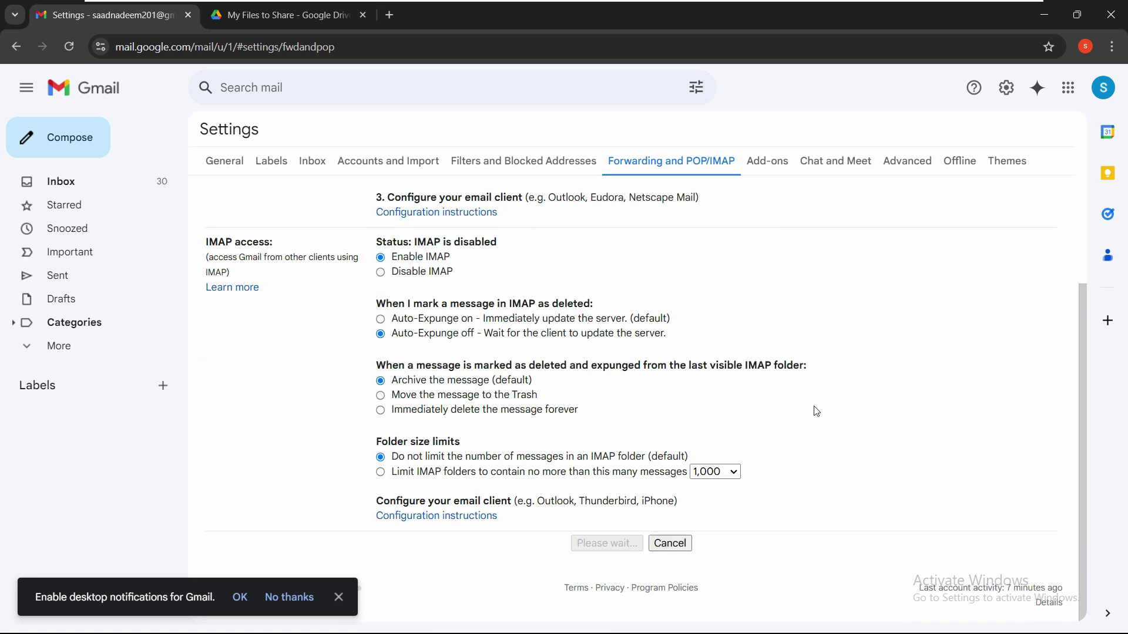